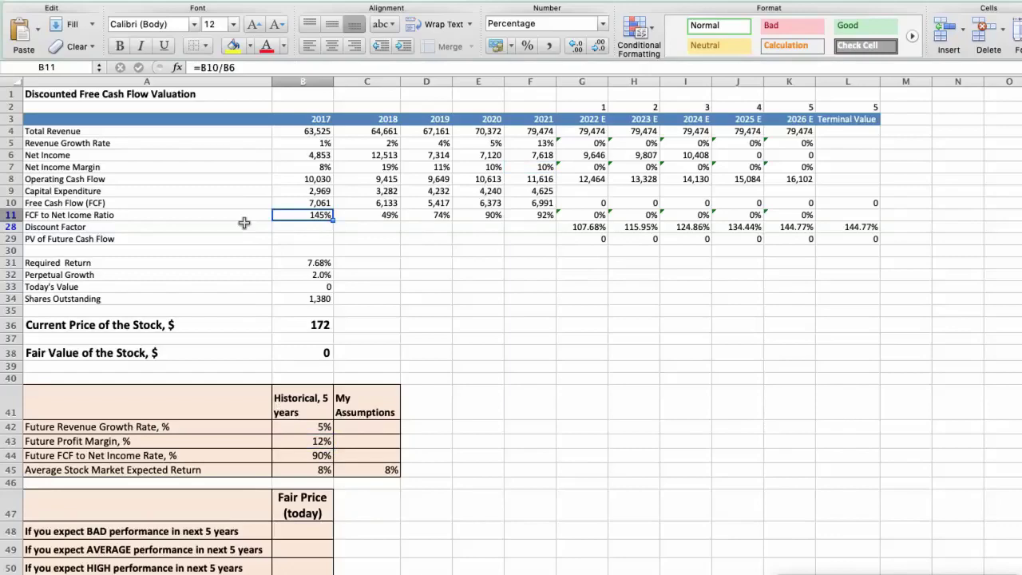
Review the FCF to Net Income ratios for 2017 to 2021, the historical FCF rate formula and the historical stock market expected return
key(Right)
key(Right)
key(Right)
key(Right)
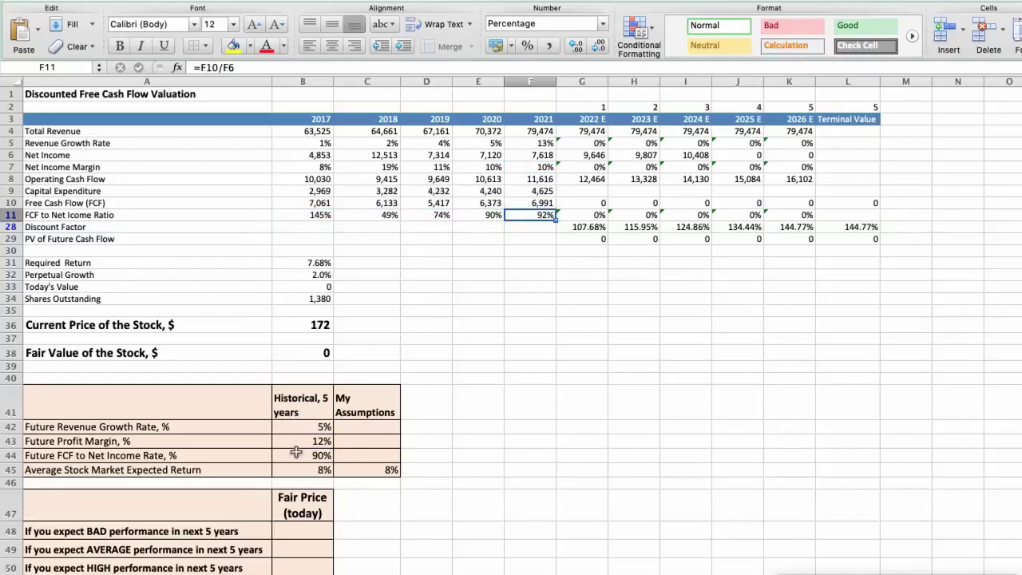
click(296, 452)
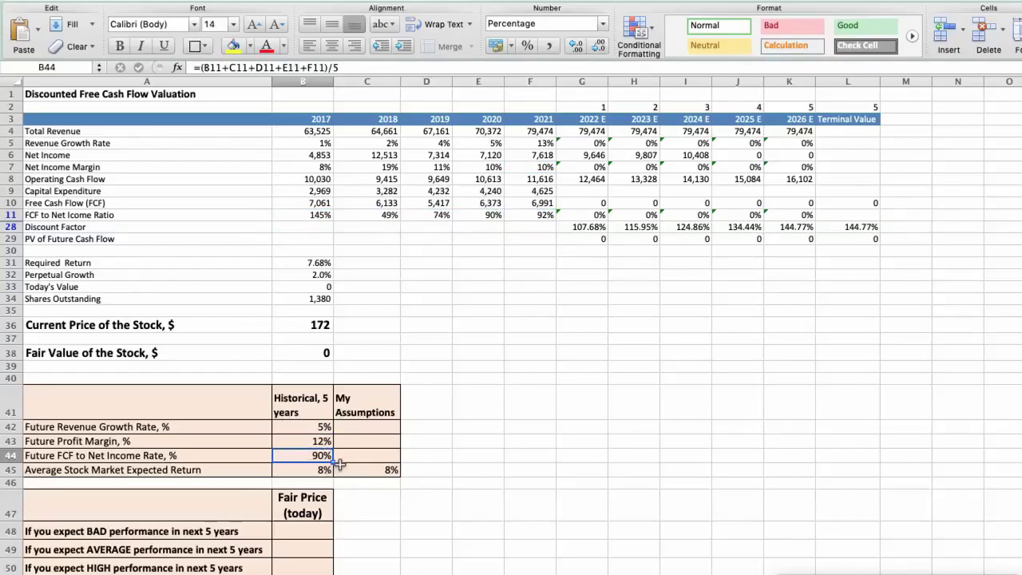
click(287, 470)
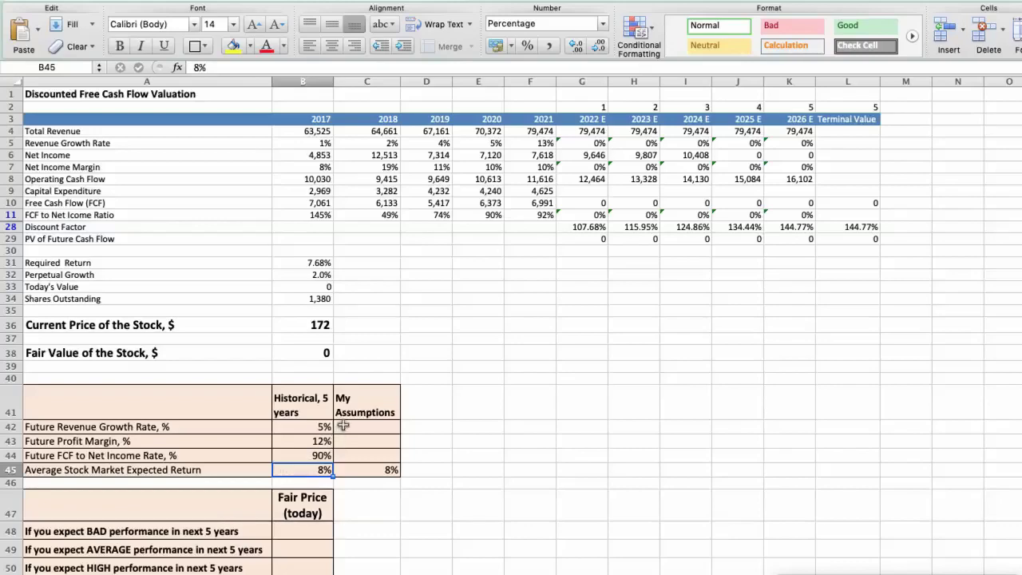
Enter My Assumptions of 2% future revenue growth, 9% profit margin and 60% FCF to net income rate
click(342, 429)
text(2)
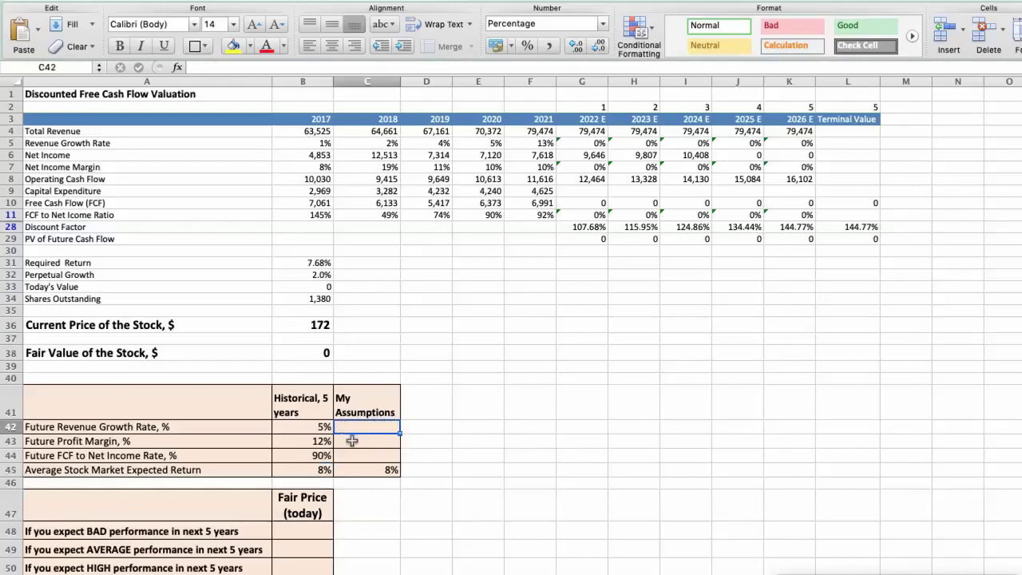
key(Return)
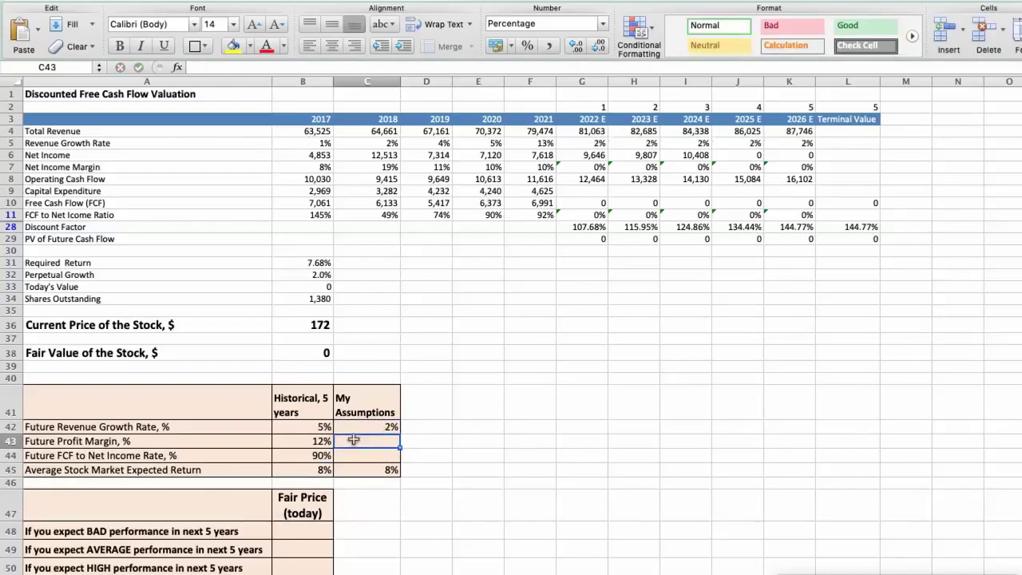
text(9)
key(Return)
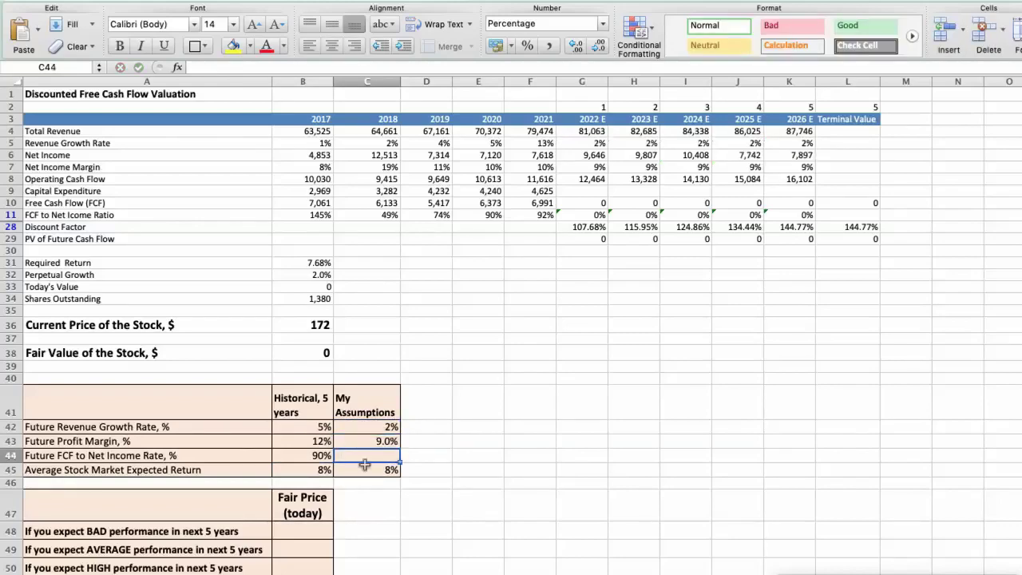
text(60)
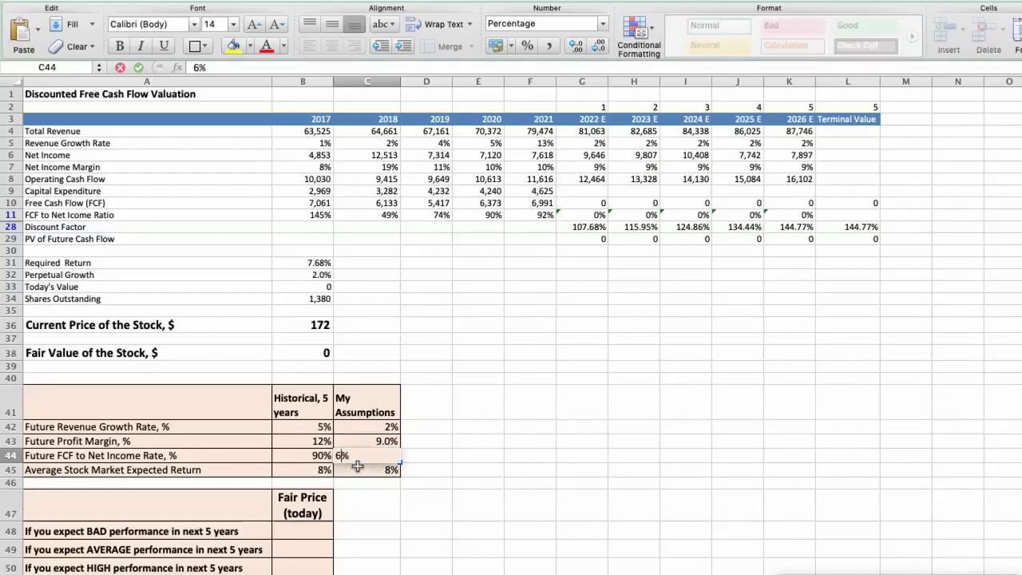
key(Return)
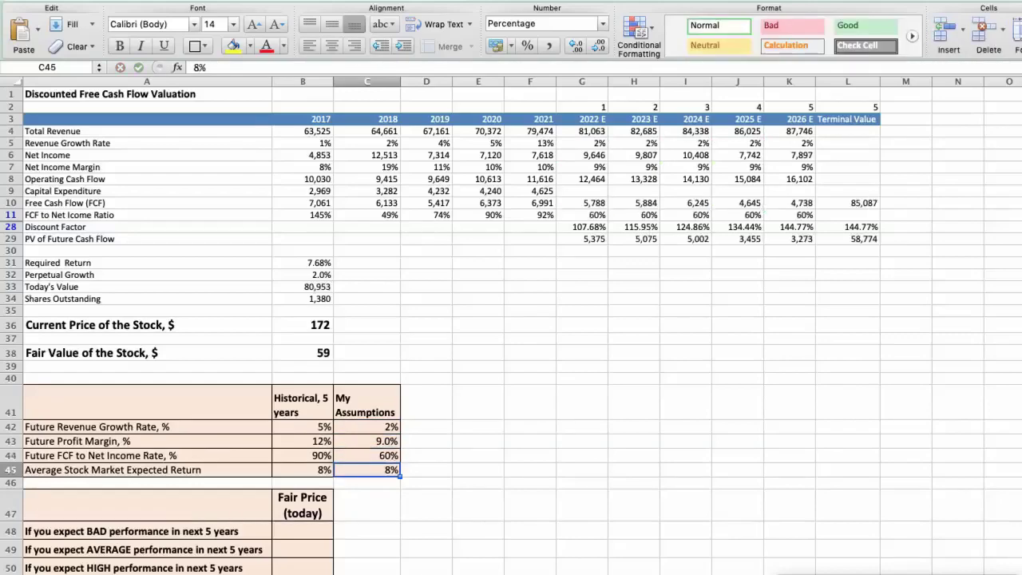
Record the calculated fair value of $59 as the fair price for BAD performance in the next 5 years
click(290, 350)
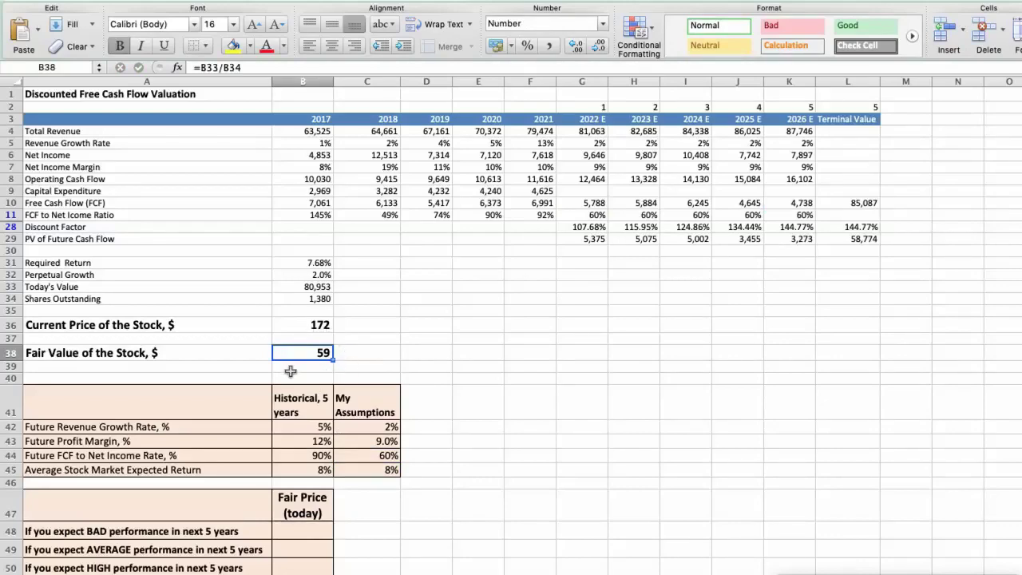
scroll(290, 372, down, 5)
click(301, 469)
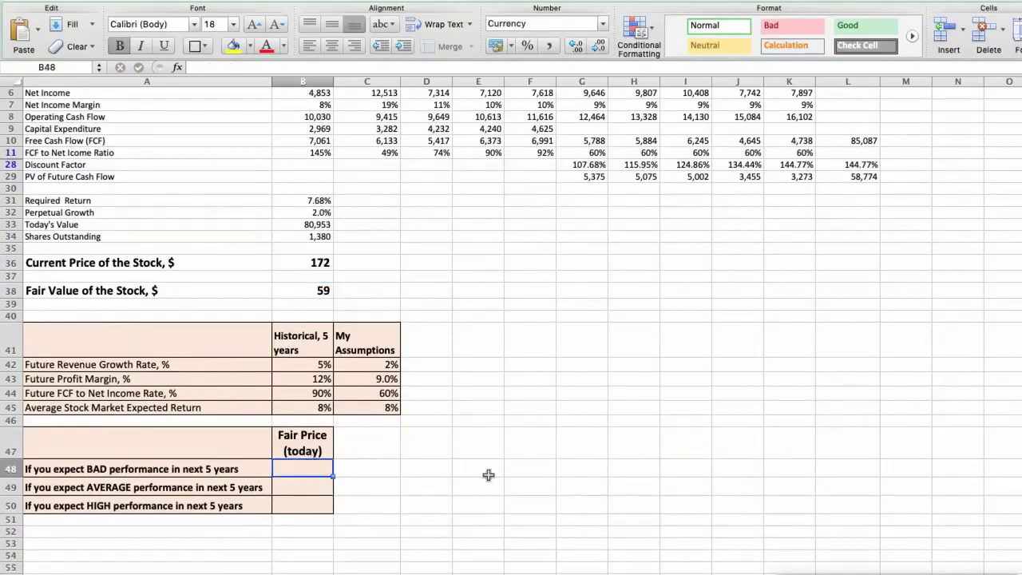
text($59)
key(Return)
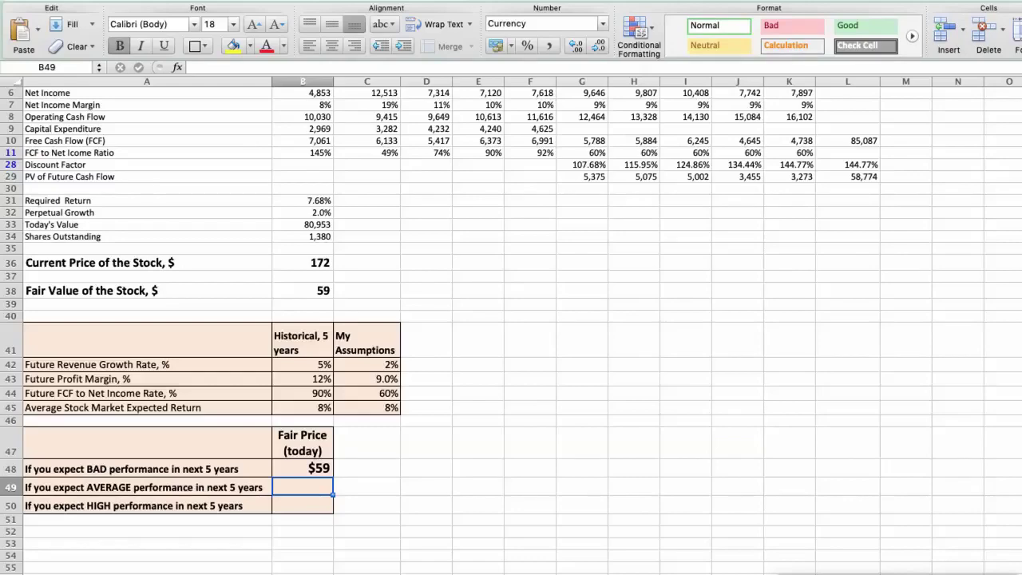
Change My Assumptions to 4% future revenue growth, 9.5% profit margin and 70% FCF to net income rate
click(369, 364)
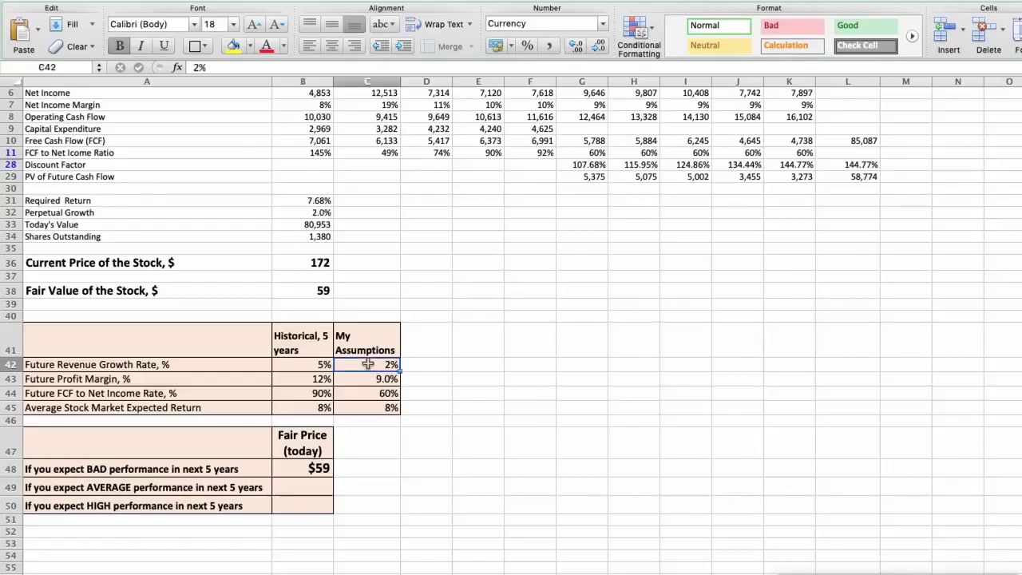
text(4)
key(Return)
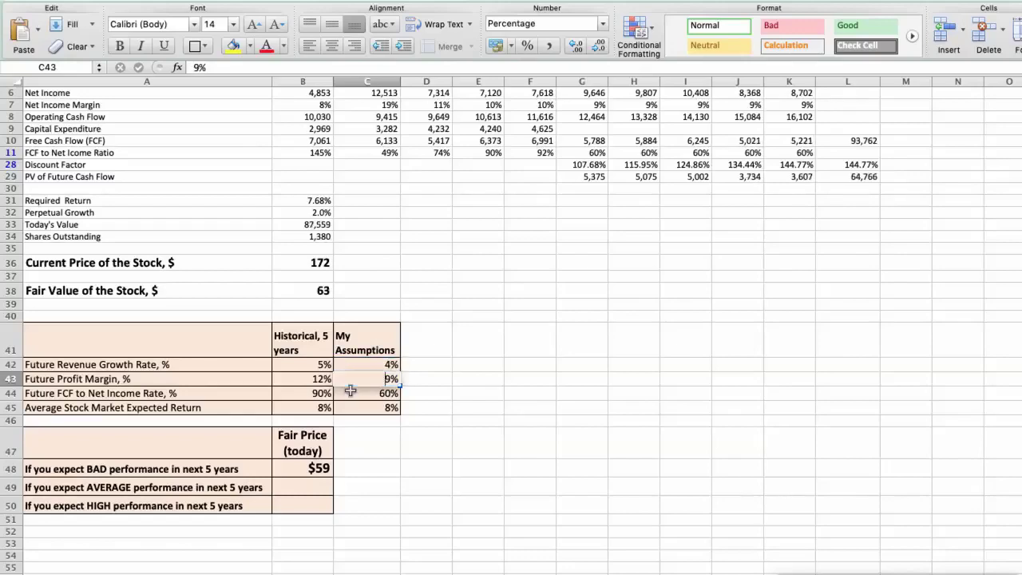
text(9.5)
key(Return)
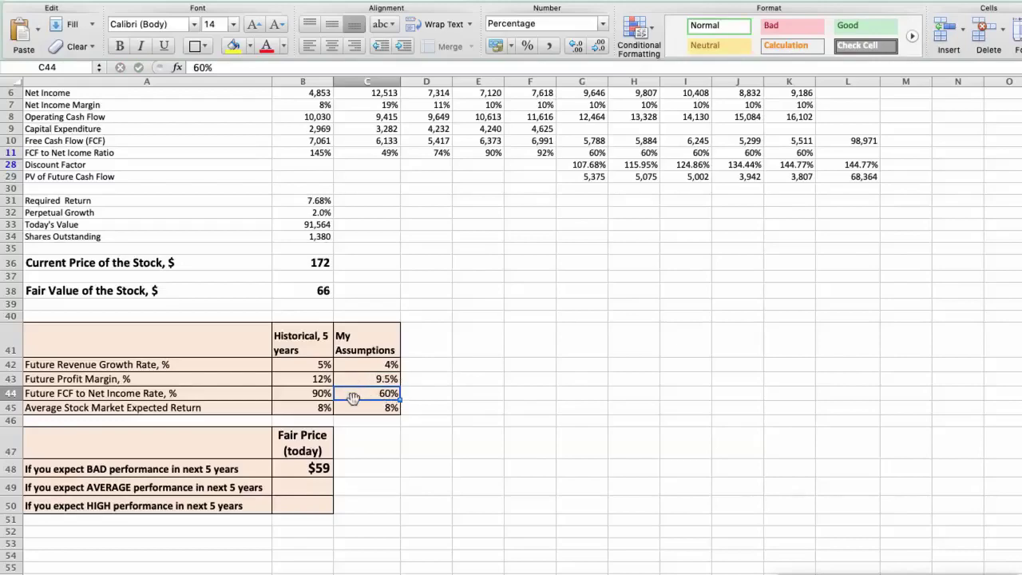
text(70)
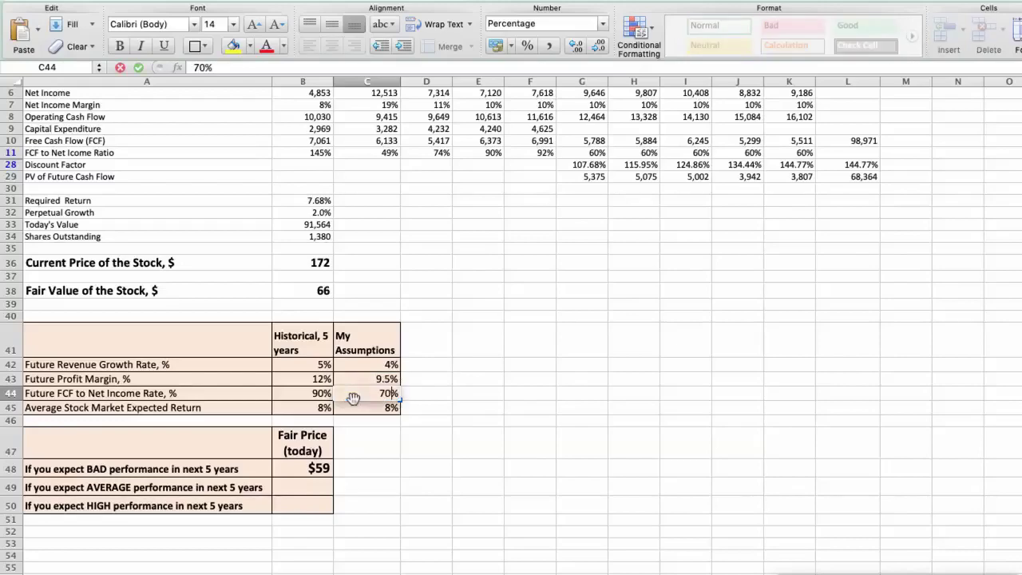
key(Return)
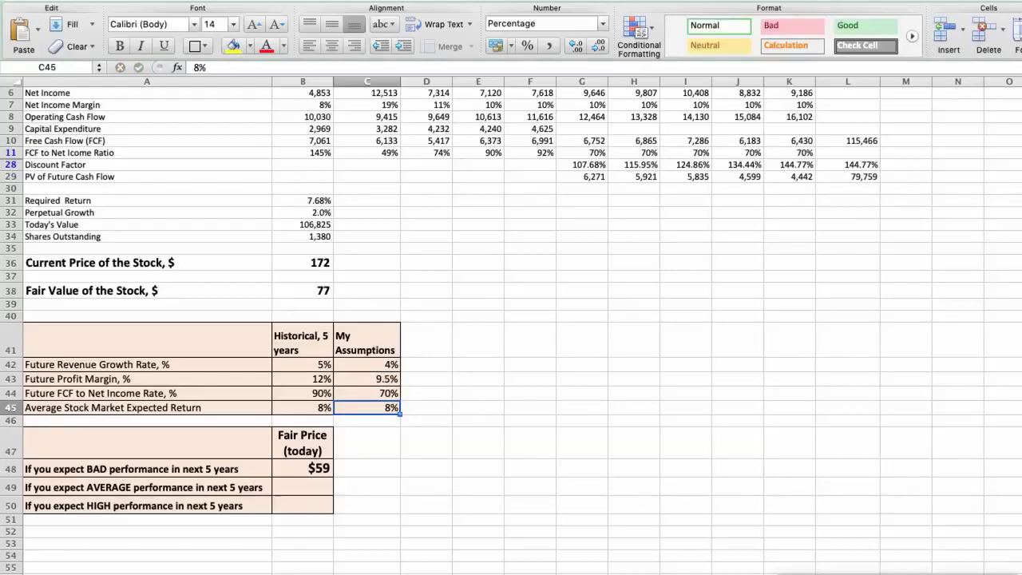
Record the recalculated fair value of $77 as the fair price for AVERAGE performance in the next 5 years
click(289, 290)
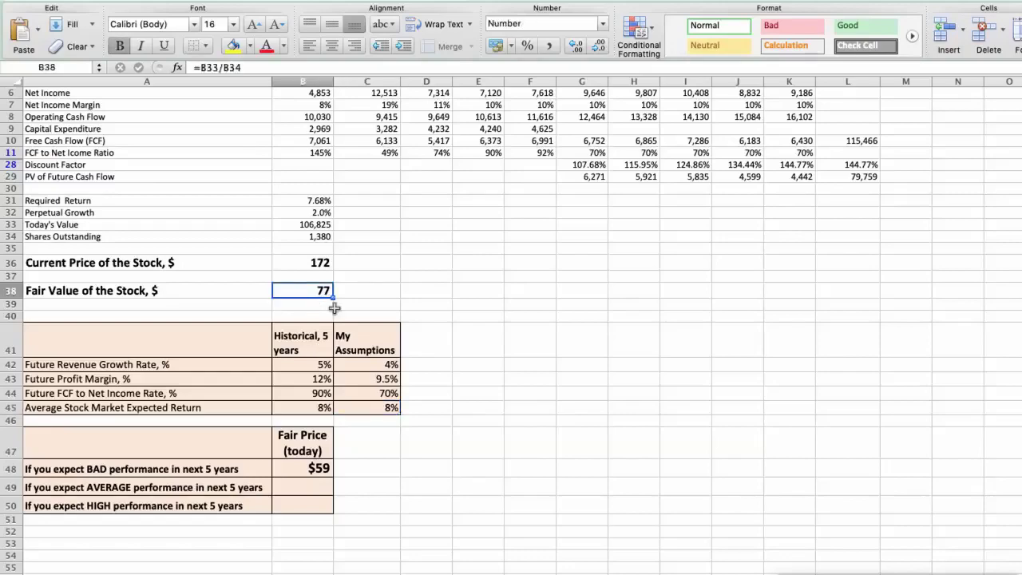
click(307, 489)
text(77)
key(Return)
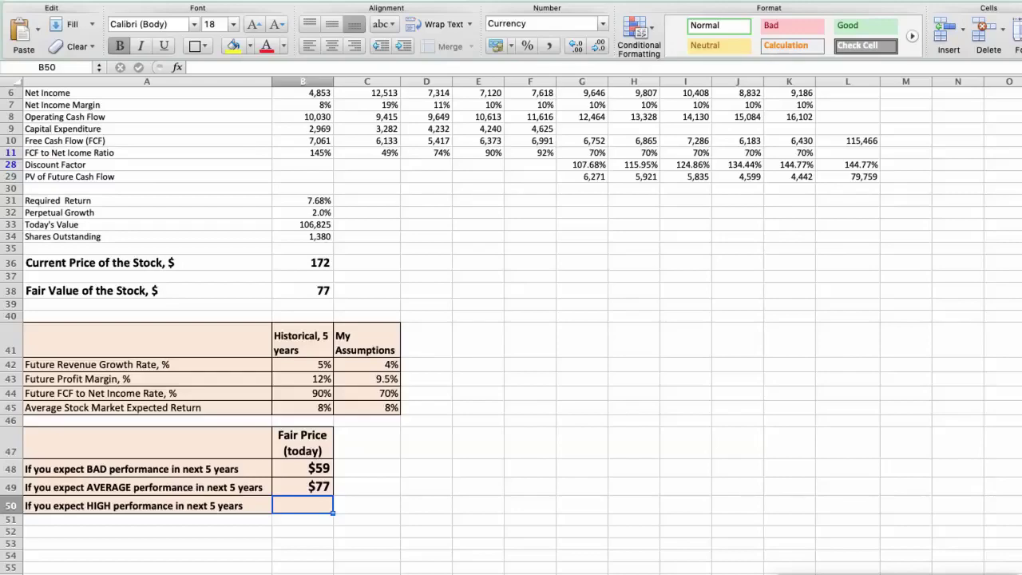
Change My Assumptions to 6% future revenue growth, 10% profit margin and 80% FCF to net income rate
click(358, 364)
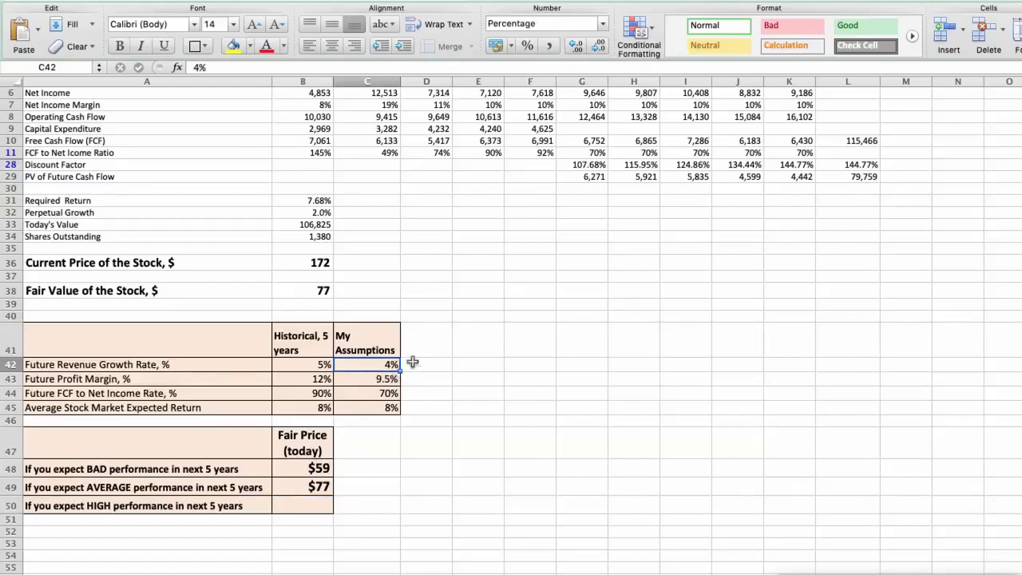
text(6)
key(Return)
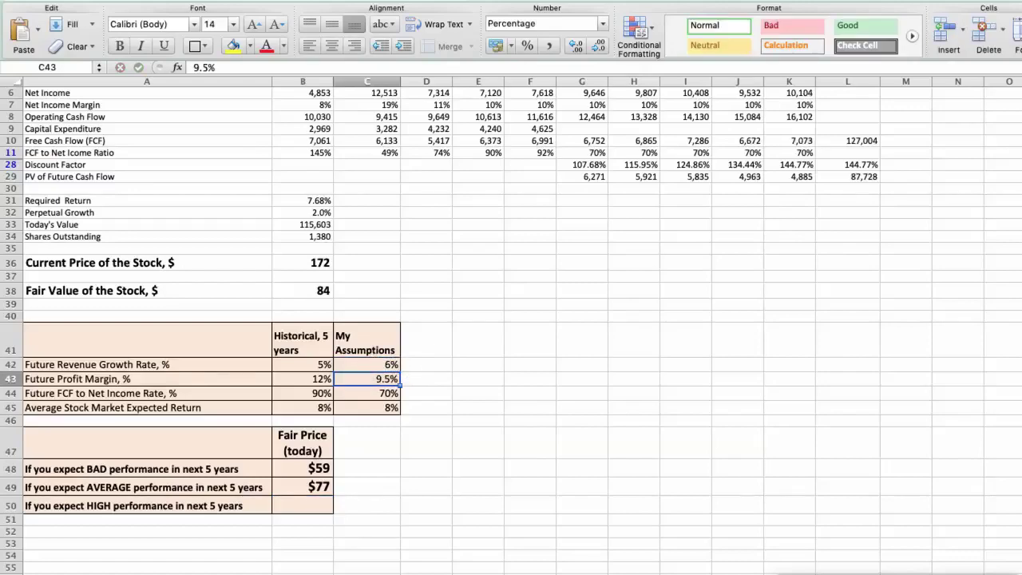
text(10)
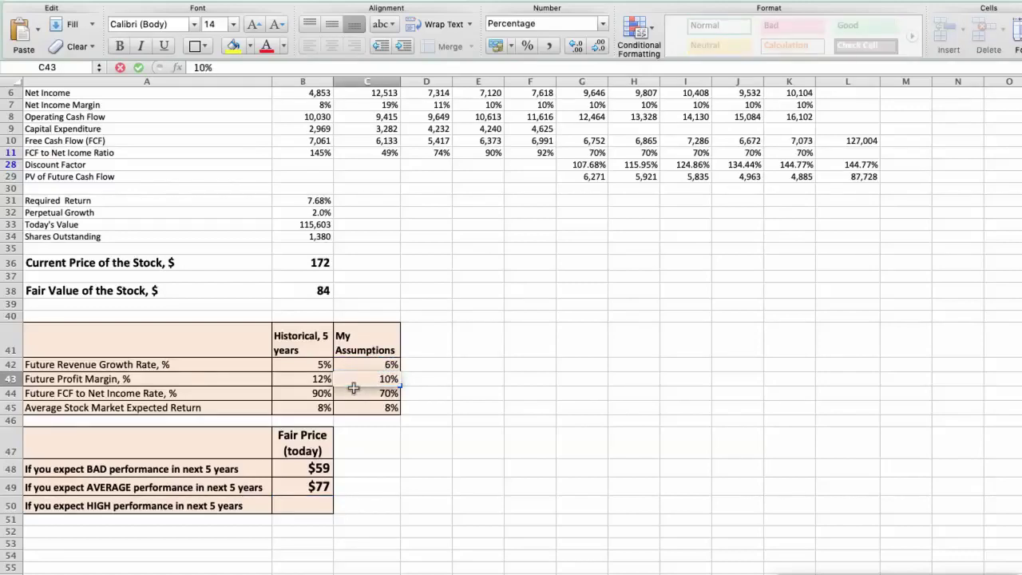
key(Return)
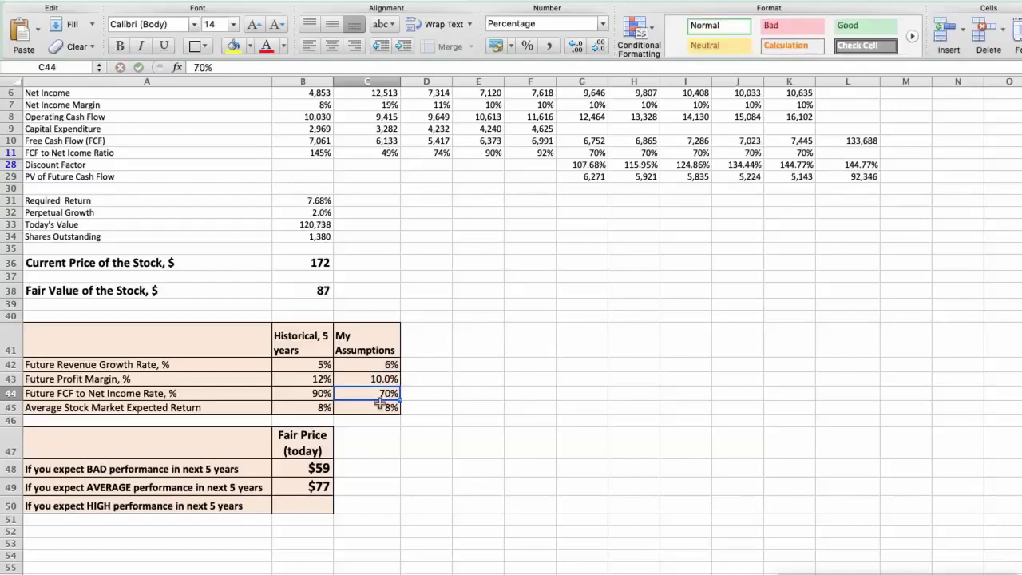
text(80)
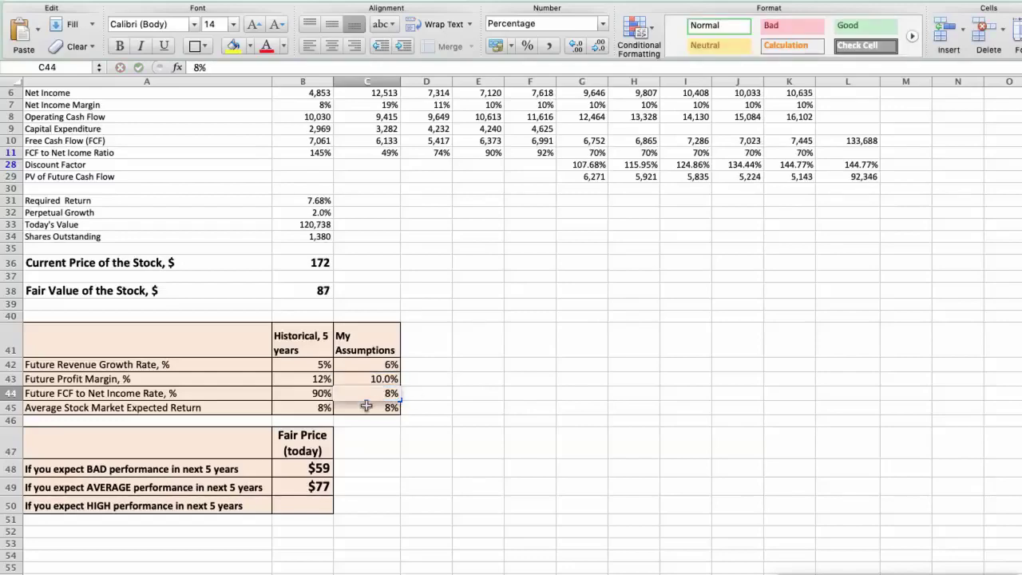
key(Return)
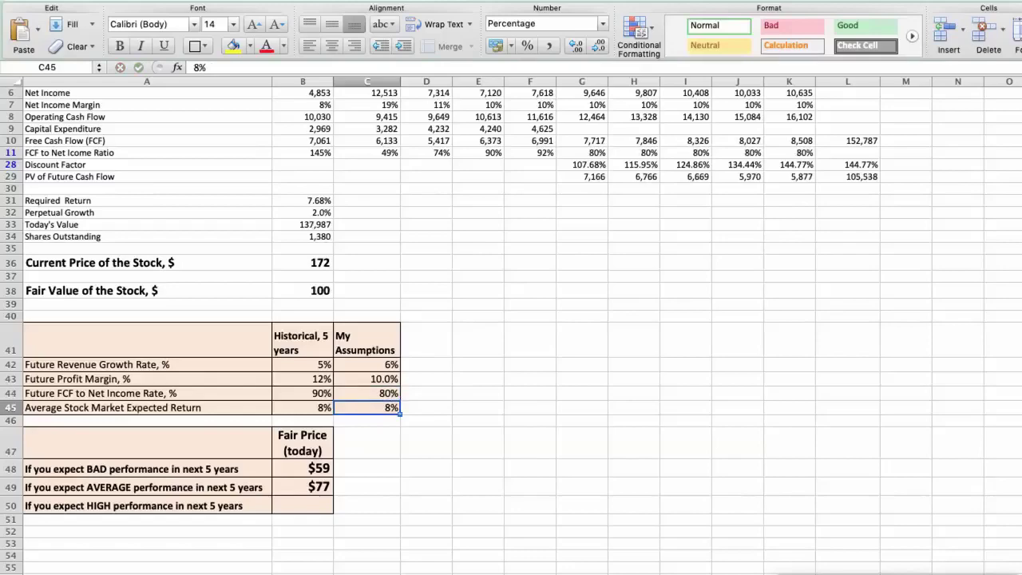
Record the recalculated fair value of $100 as the fair price for HIGH performance in the next 5 years
click(287, 294)
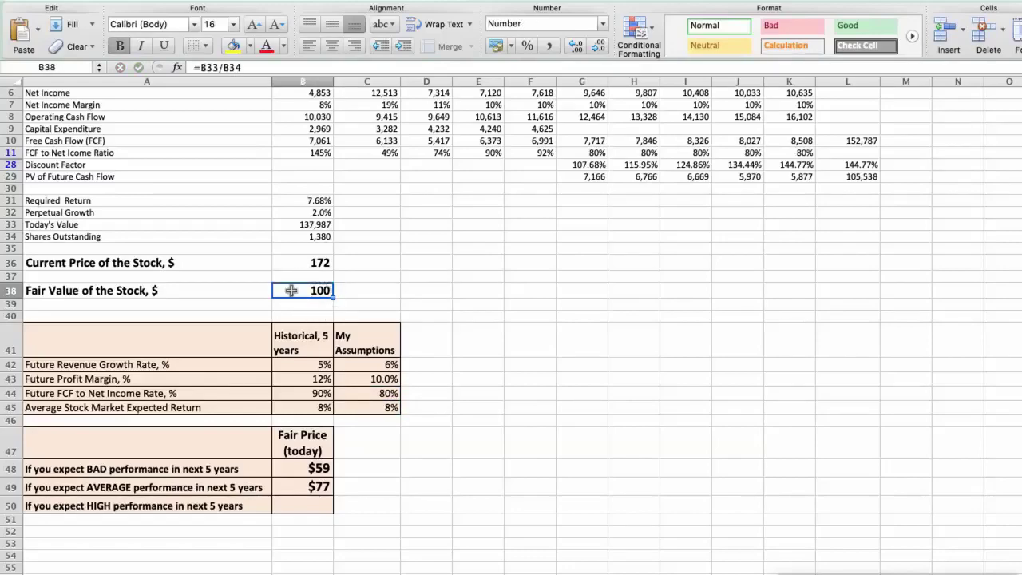
click(310, 505)
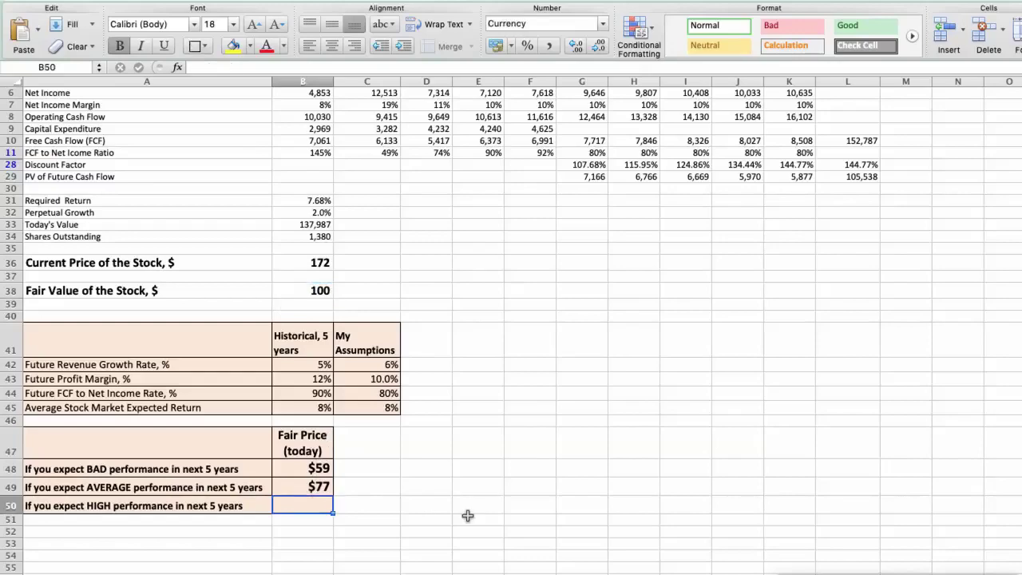
text(100)
key(Return)
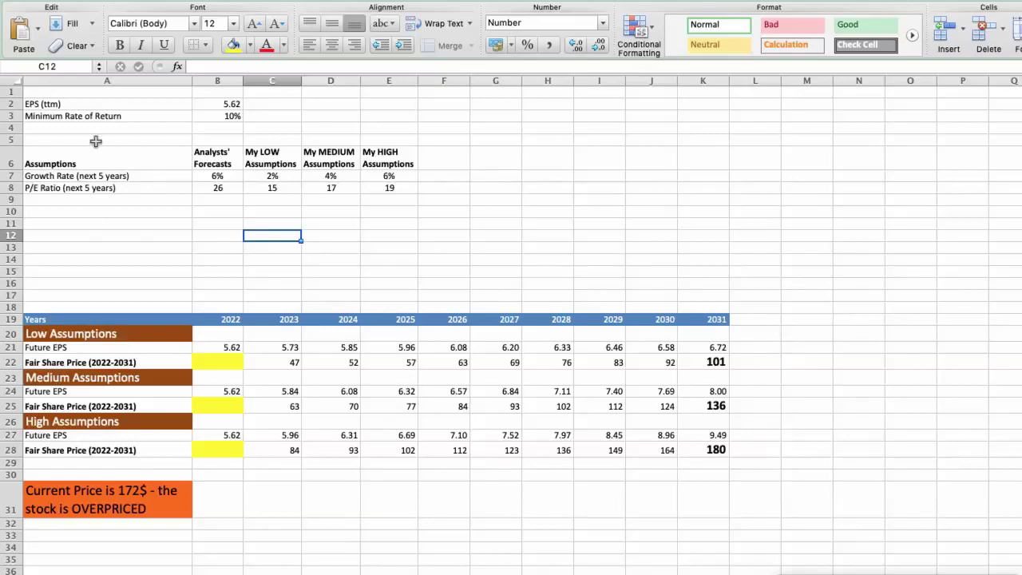
On the EPS valuation sheet, review the trailing EPS, the minimum rate of return and the analysts' growth and P/E forecasts
click(207, 102)
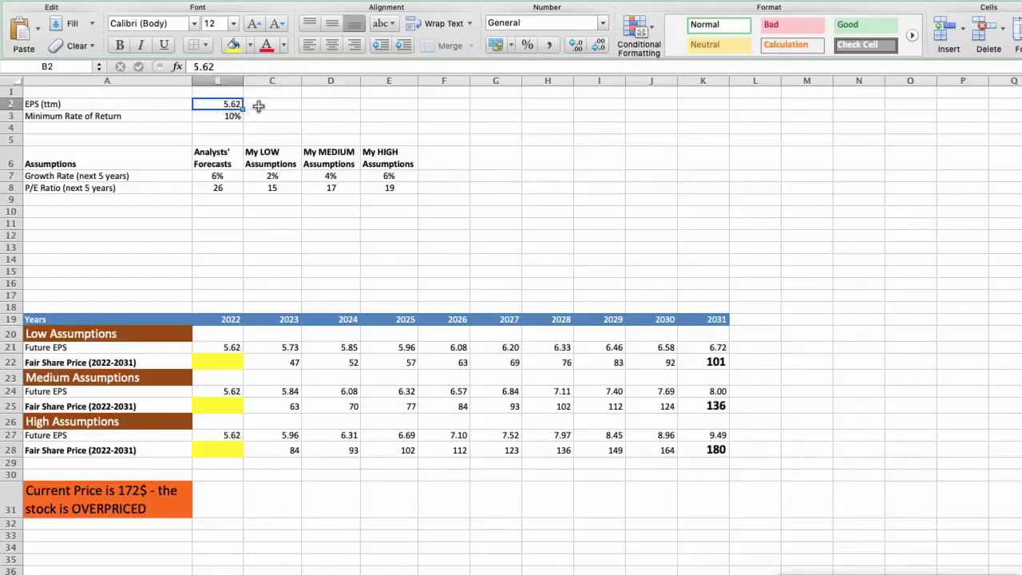
click(200, 115)
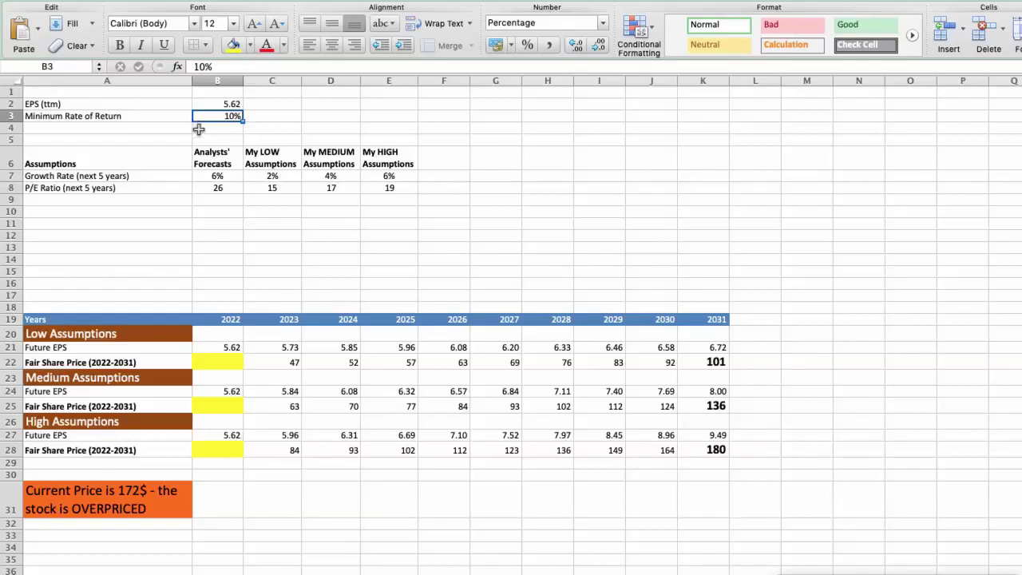
click(205, 175)
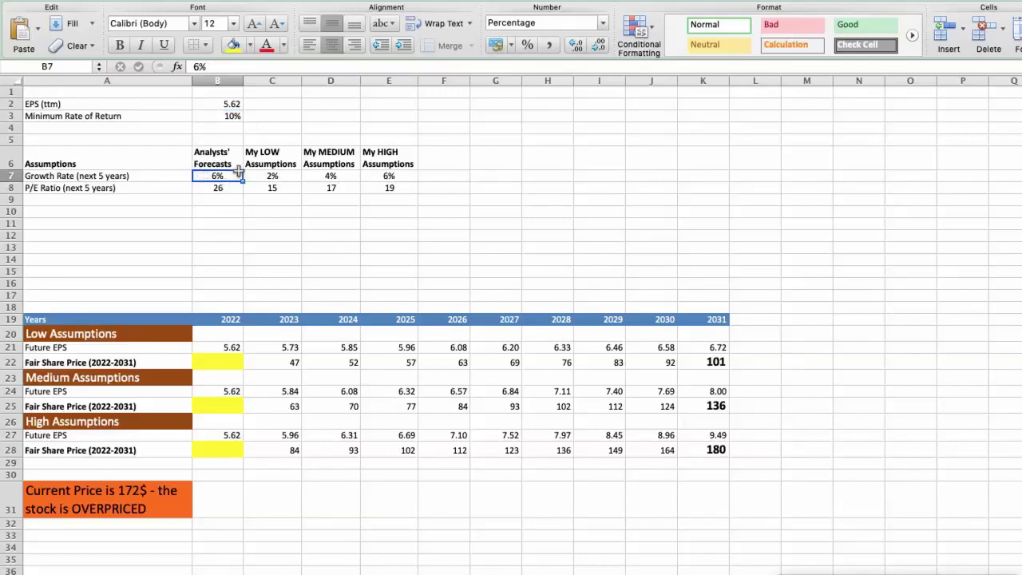
click(198, 187)
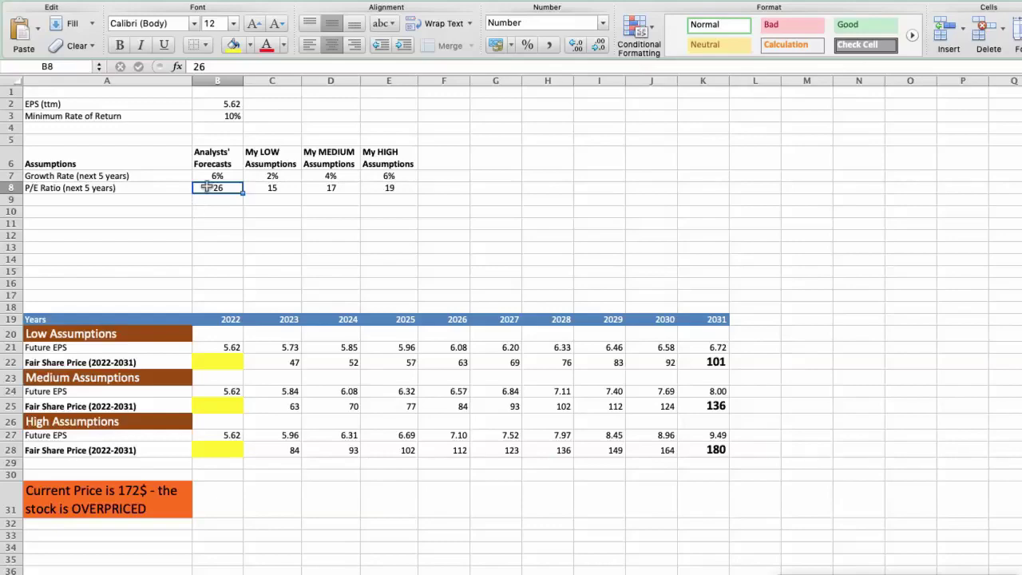
Check the low growth and P/E assumptions and restore the 2022 fair share price formula =C22/(1+B3) under Low Assumptions
click(257, 174)
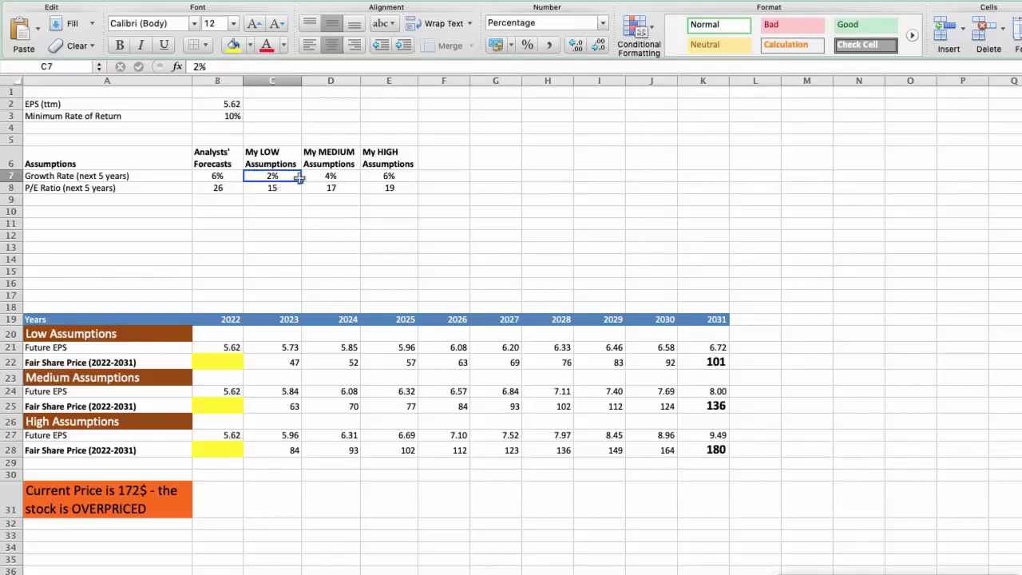
click(254, 188)
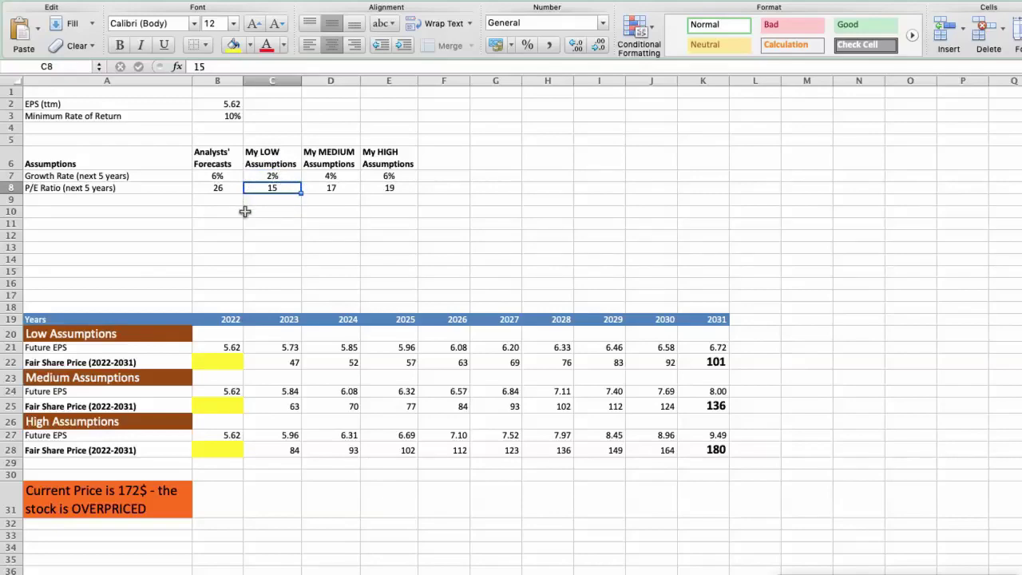
click(214, 363)
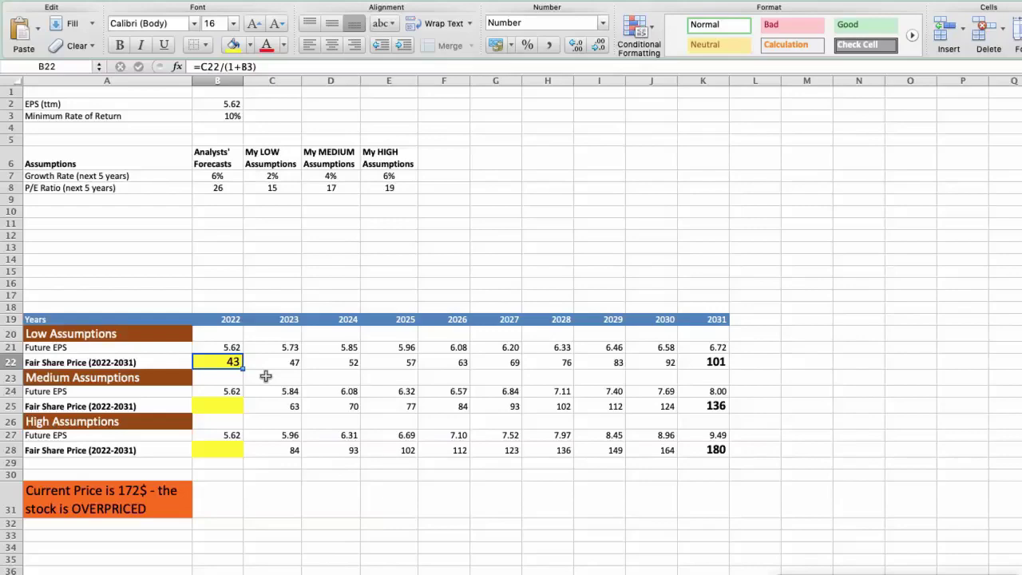
Restore the 2022 fair share price formulas =C25/(1+B3) under Medium Assumptions and =C28/(1+B3) under High Assumptions after checking their growth and P/E inputs
click(316, 177)
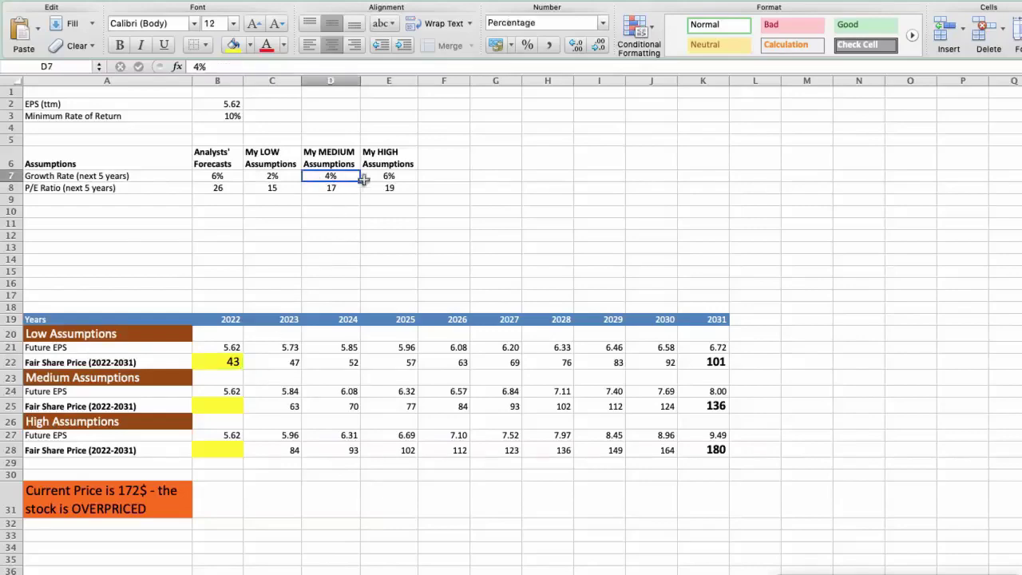
click(311, 189)
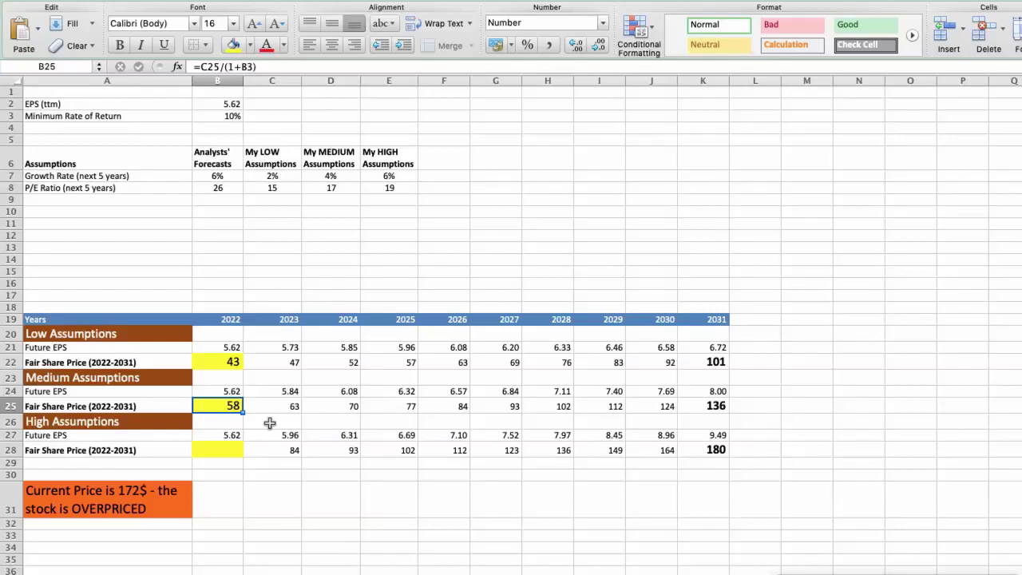
click(368, 176)
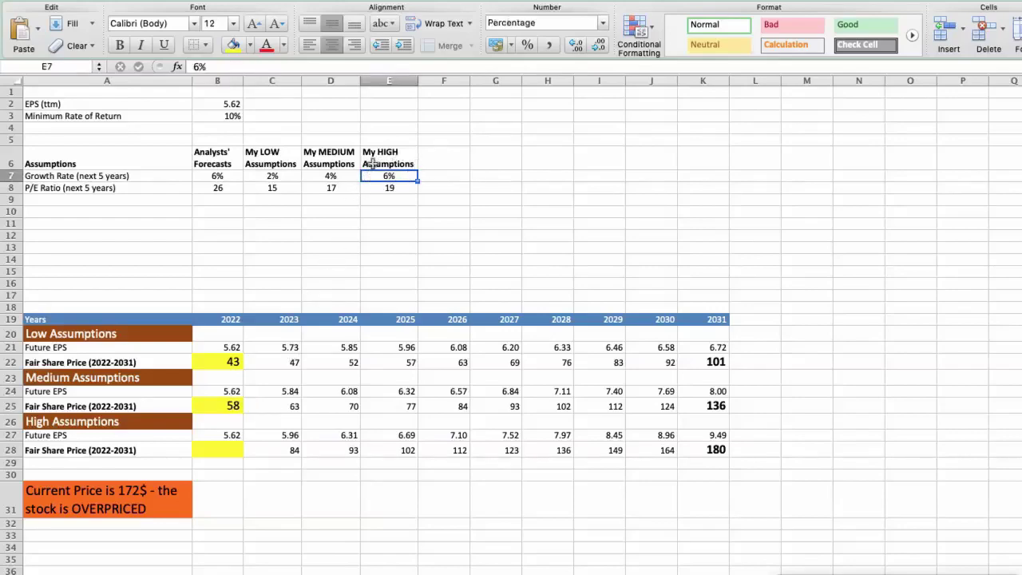
click(369, 187)
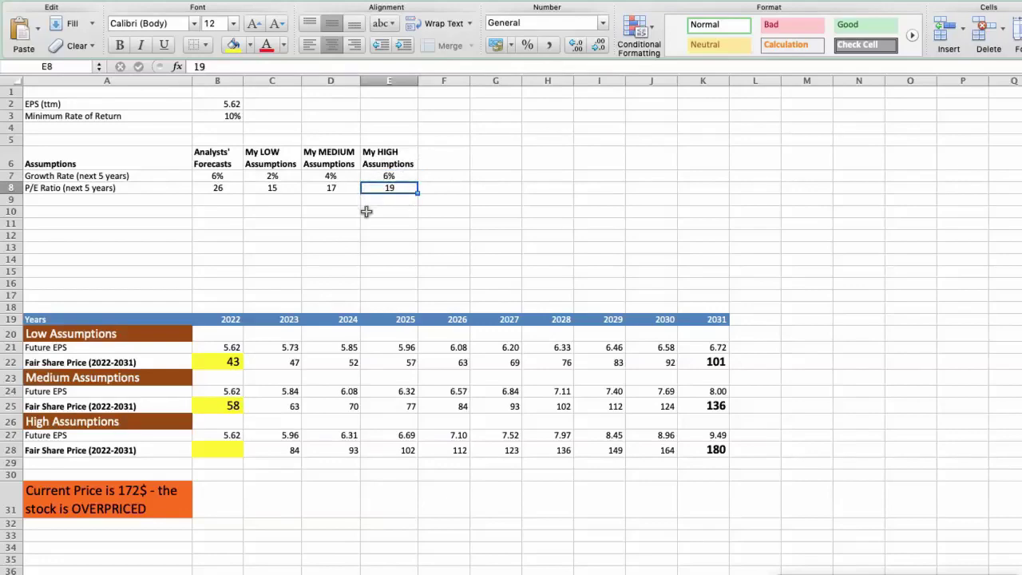
key(ctrl+z)
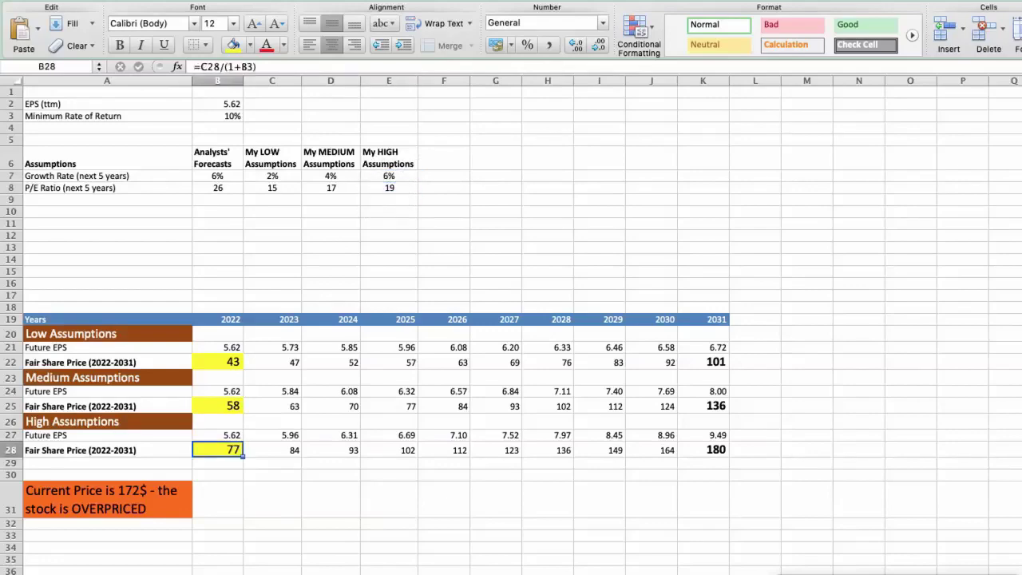